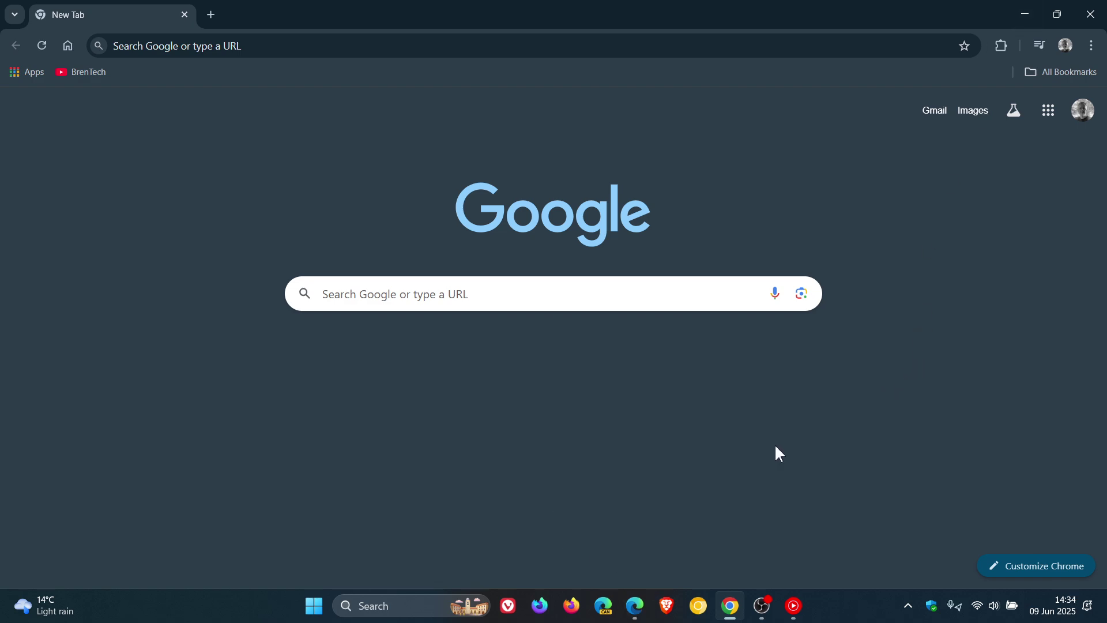
Skim the Edge vs Chrome article in Edge, then switch to the New tab page.
click(634, 605)
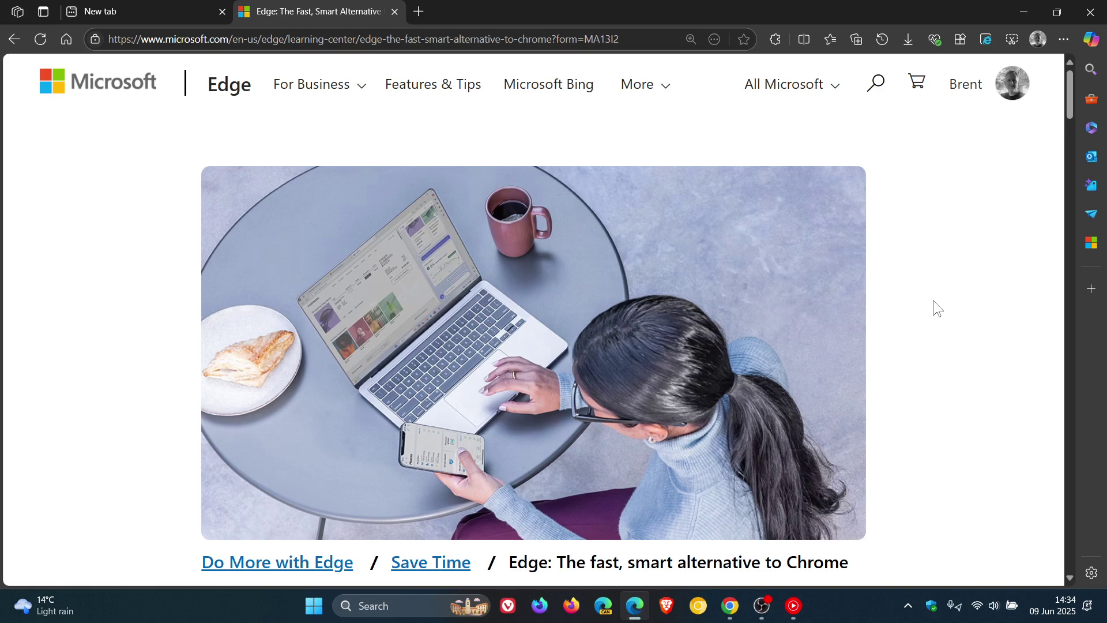
scroll(936, 301, down, 5)
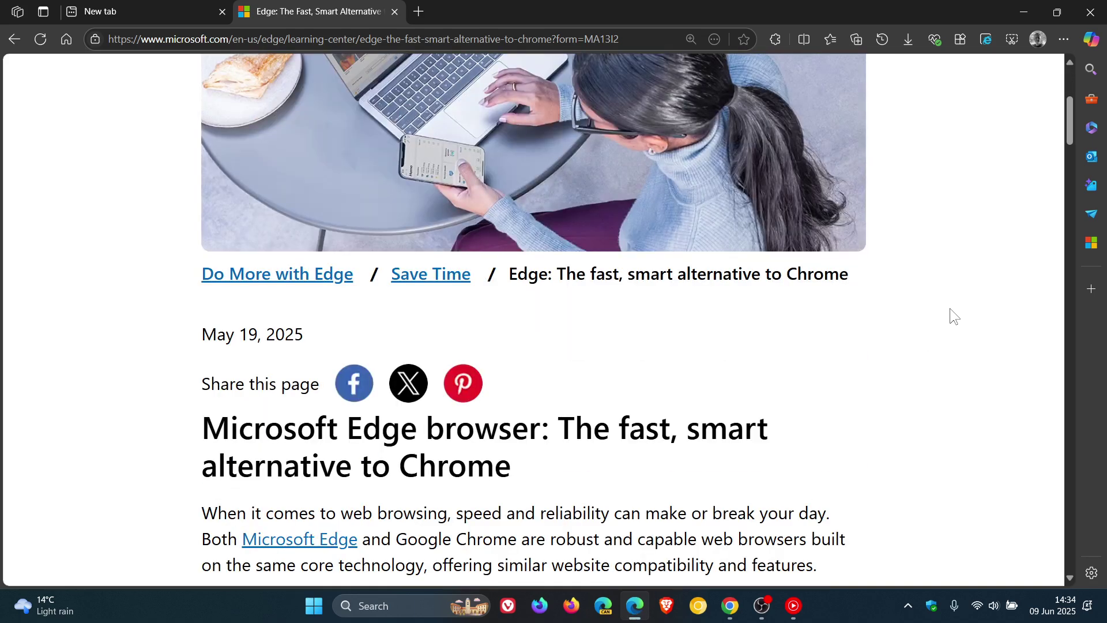
scroll(952, 307, up, 5)
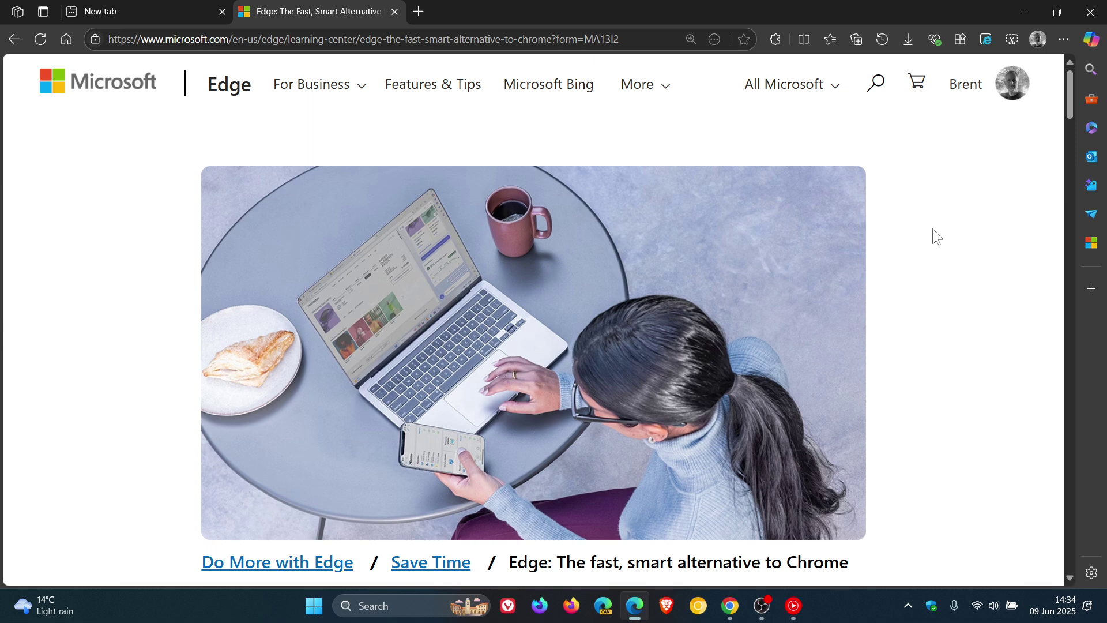
click(154, 14)
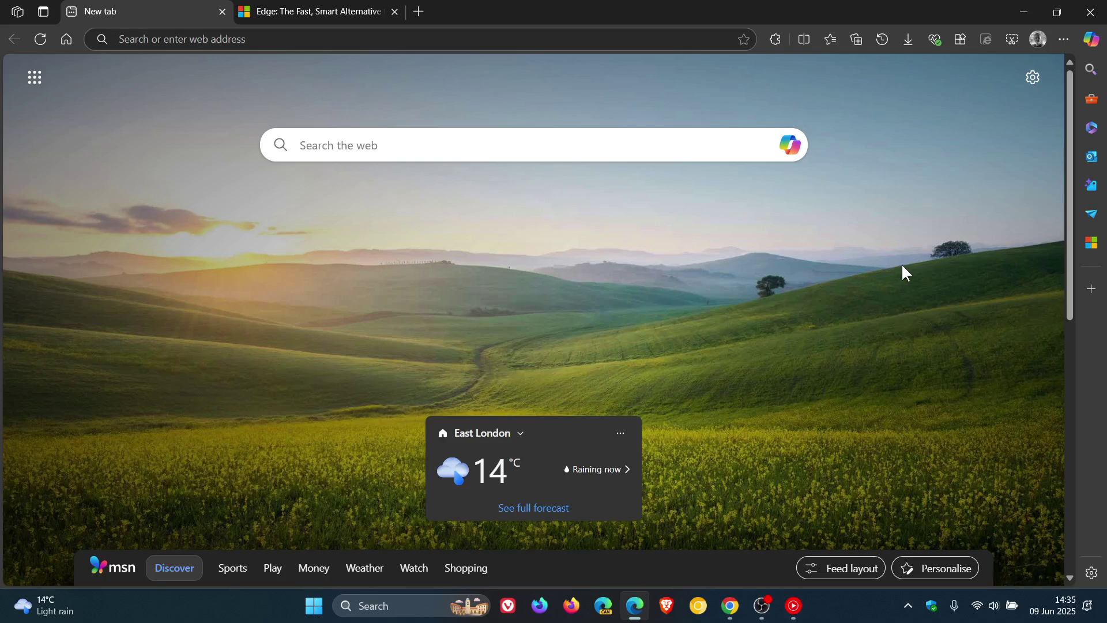
Open the Copilot side pane from the toolbar and close it again.
click(1092, 40)
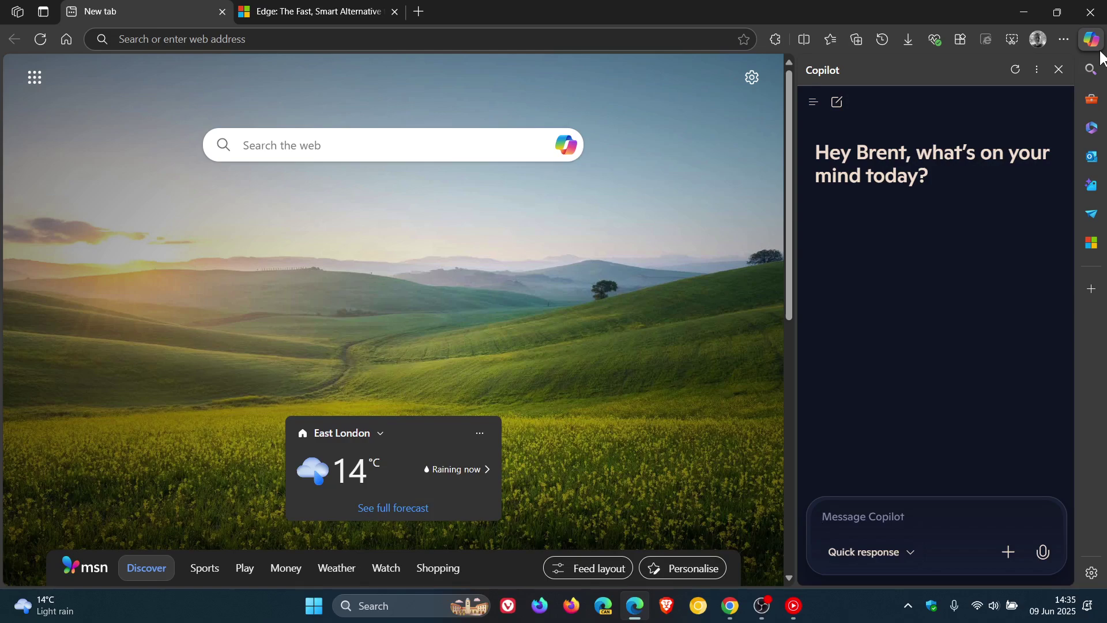
click(1059, 69)
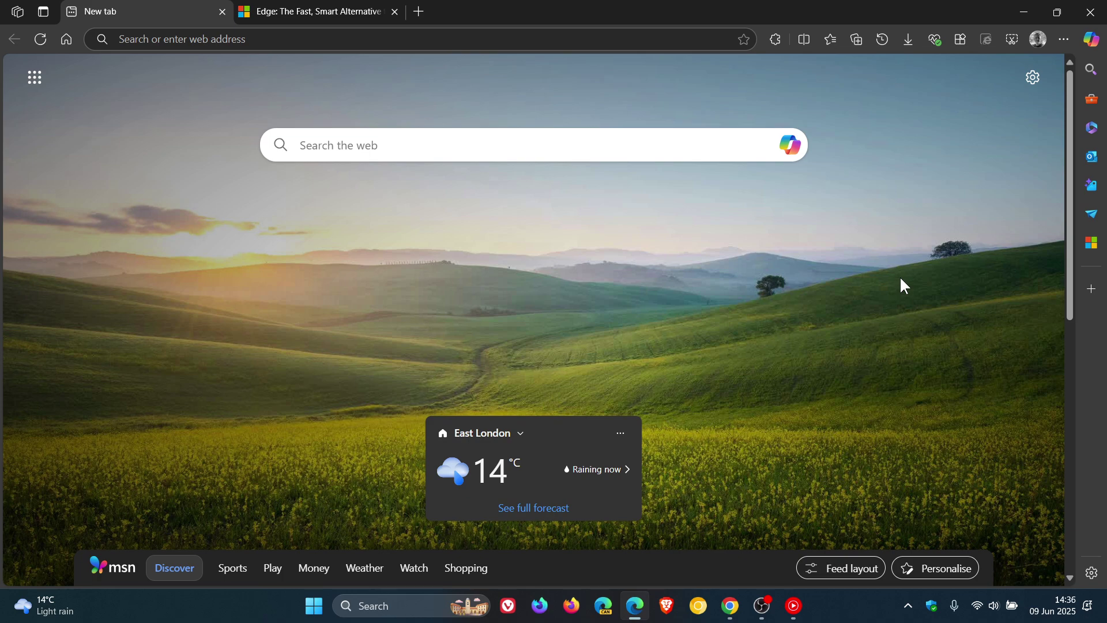
Back on the Edge vs Chrome article, scroll to Speed and efficiency and highlight the Windows integration bullet.
click(320, 10)
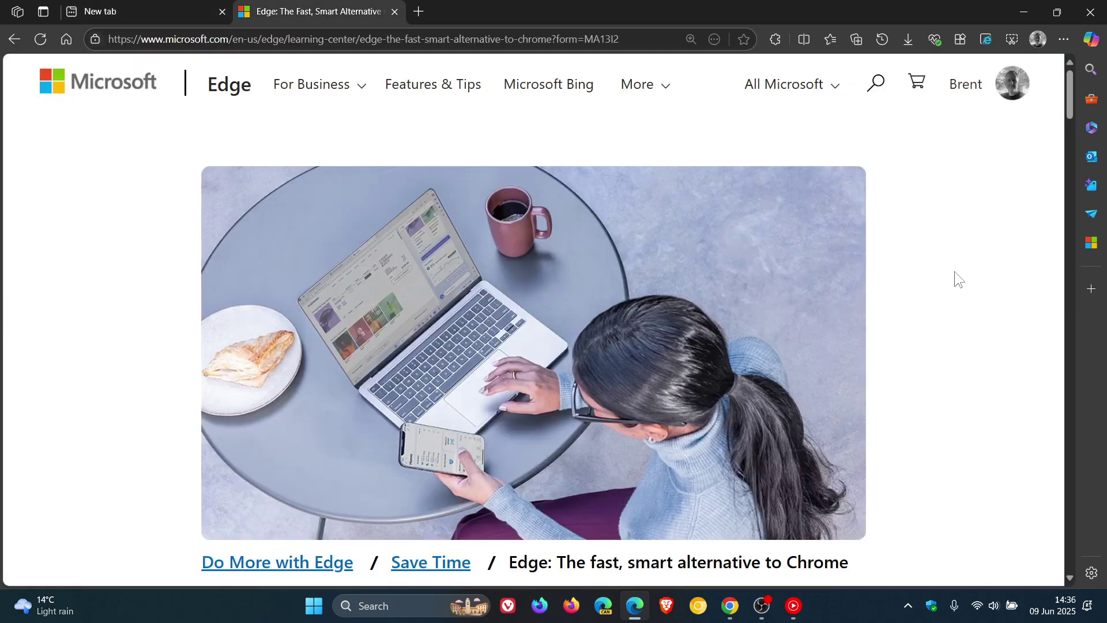
scroll(953, 271, down, 10)
scroll(952, 266, down, 3)
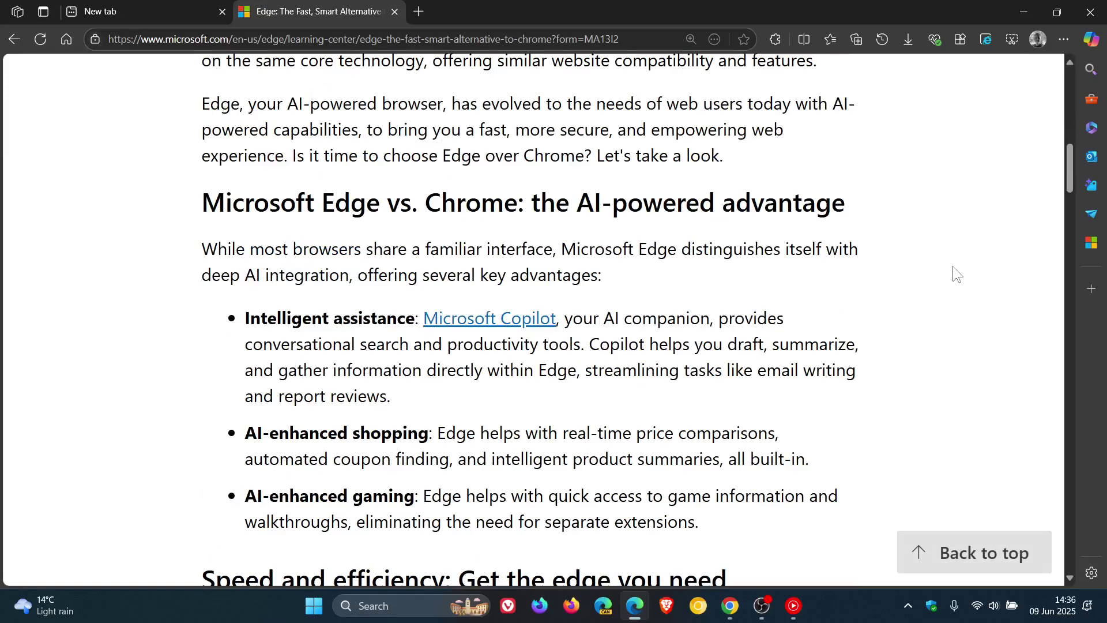
scroll(952, 265, down, 5)
scroll(953, 265, down, 2)
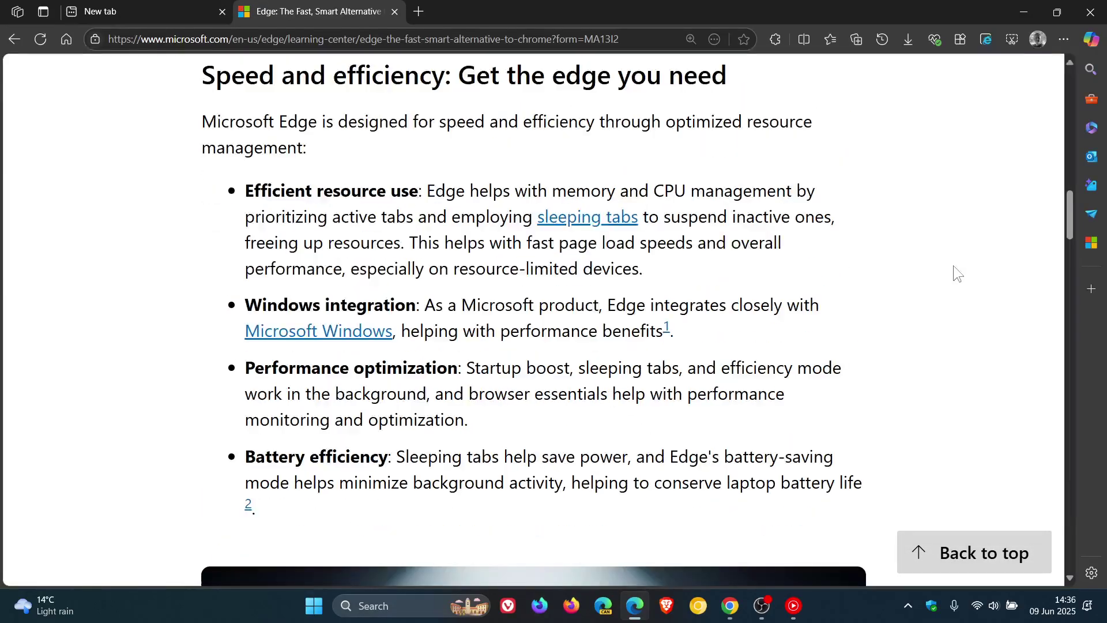
drag(246, 303, 692, 342)
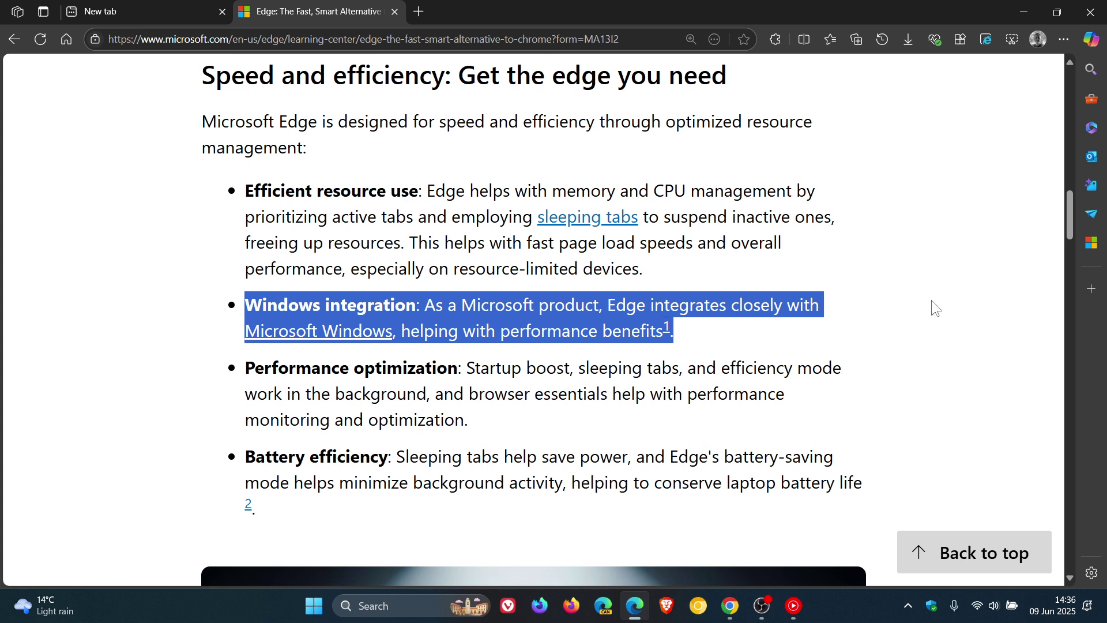
Open Edge settings through the profile menu and go to System and performance › System.
click(113, 17)
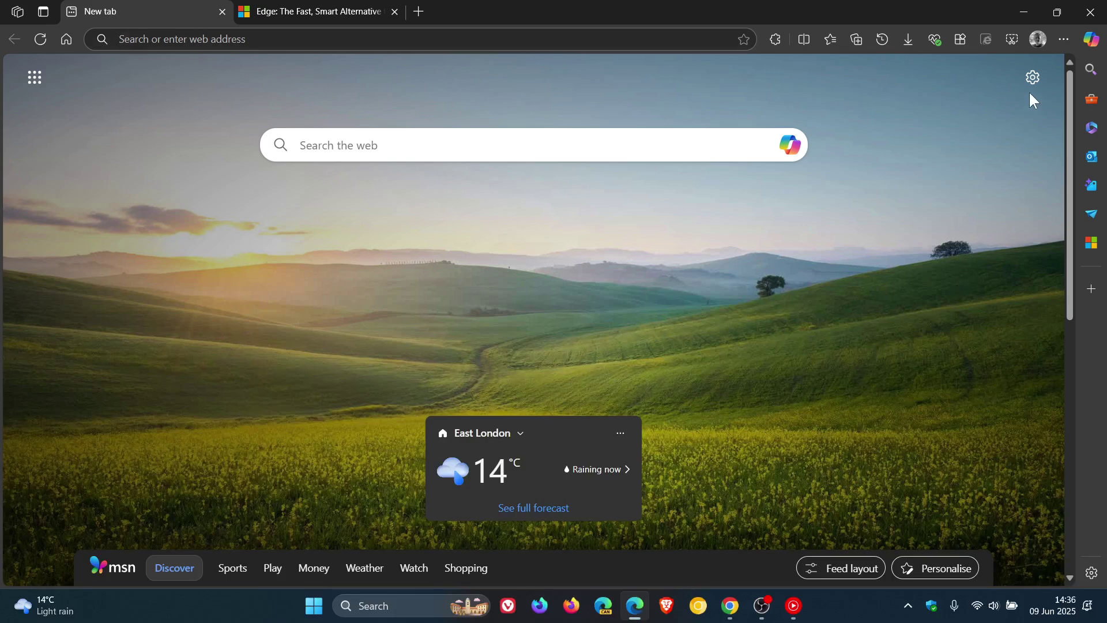
click(1037, 38)
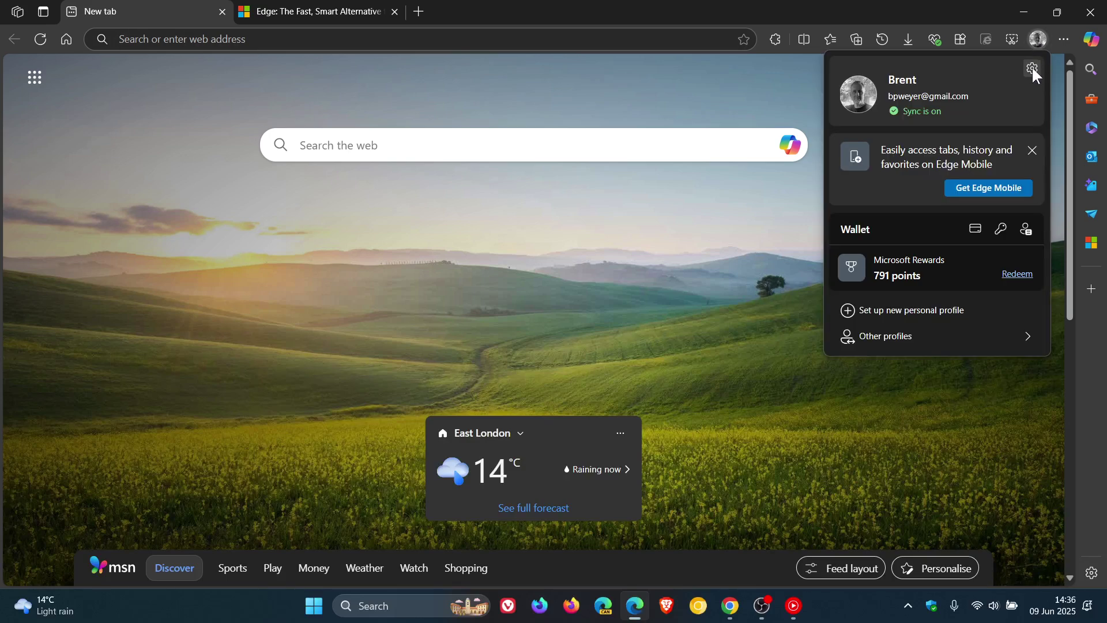
click(1032, 68)
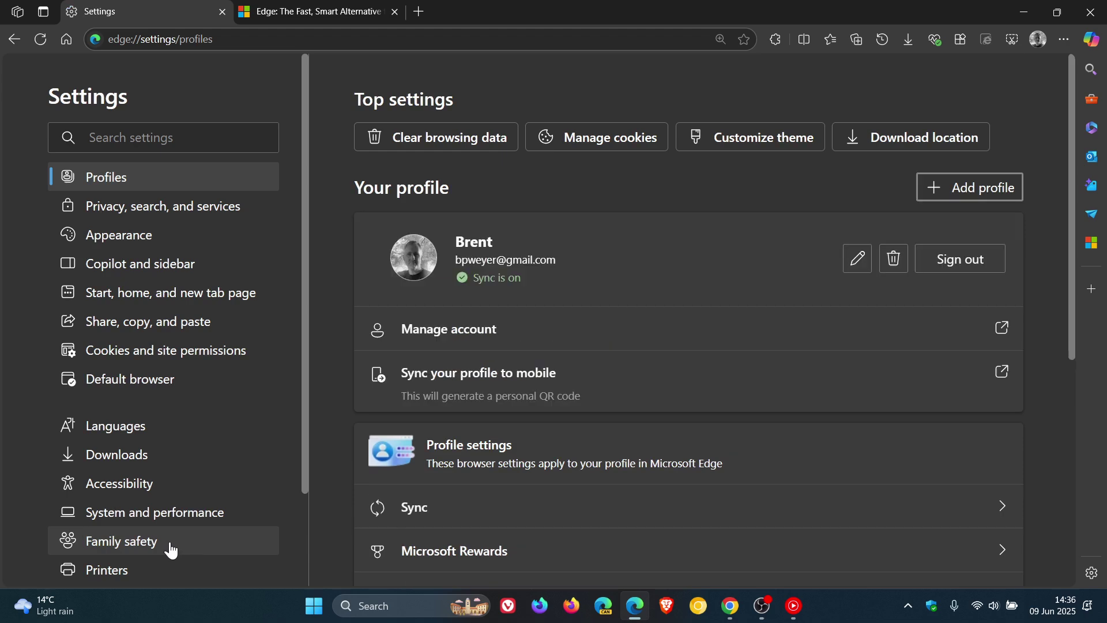
scroll(156, 542, down, 2)
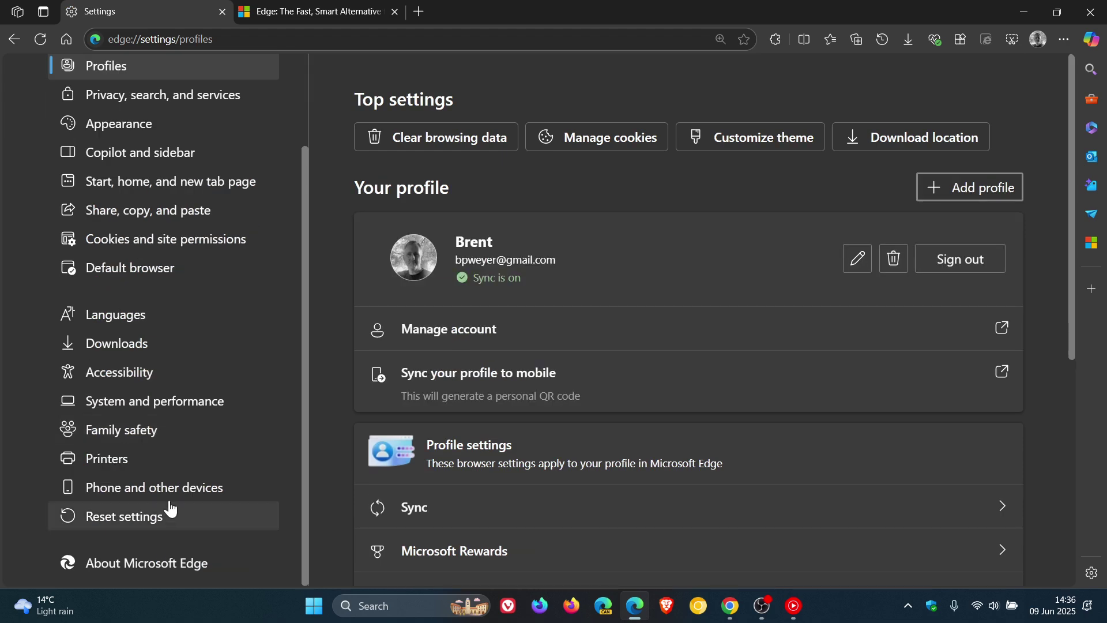
click(181, 402)
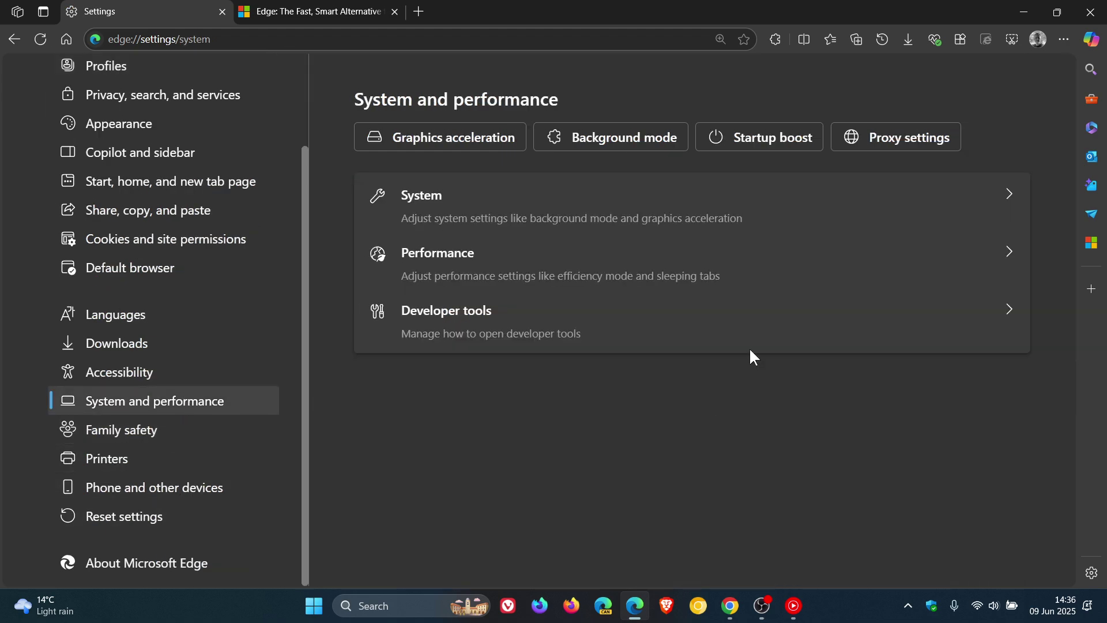
click(724, 196)
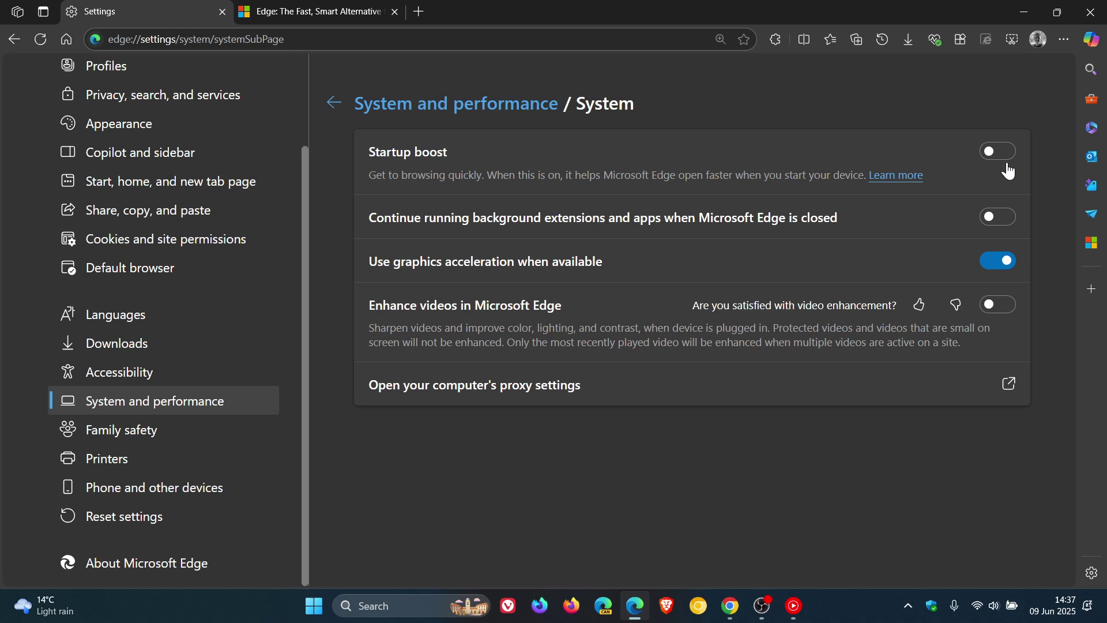
click(935, 40)
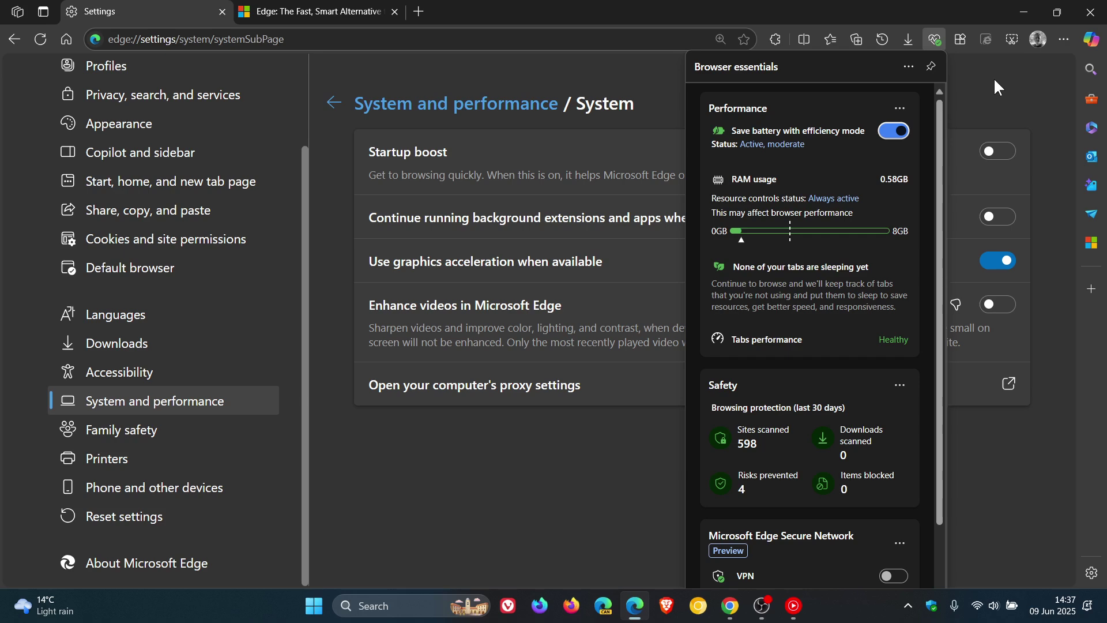
click(1064, 39)
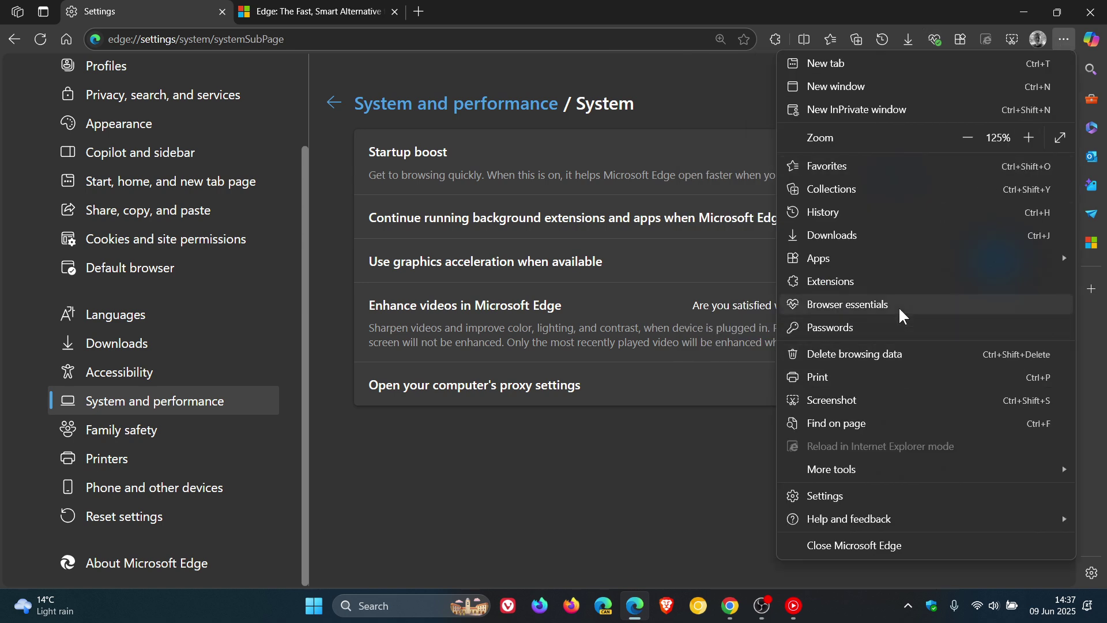
click(718, 88)
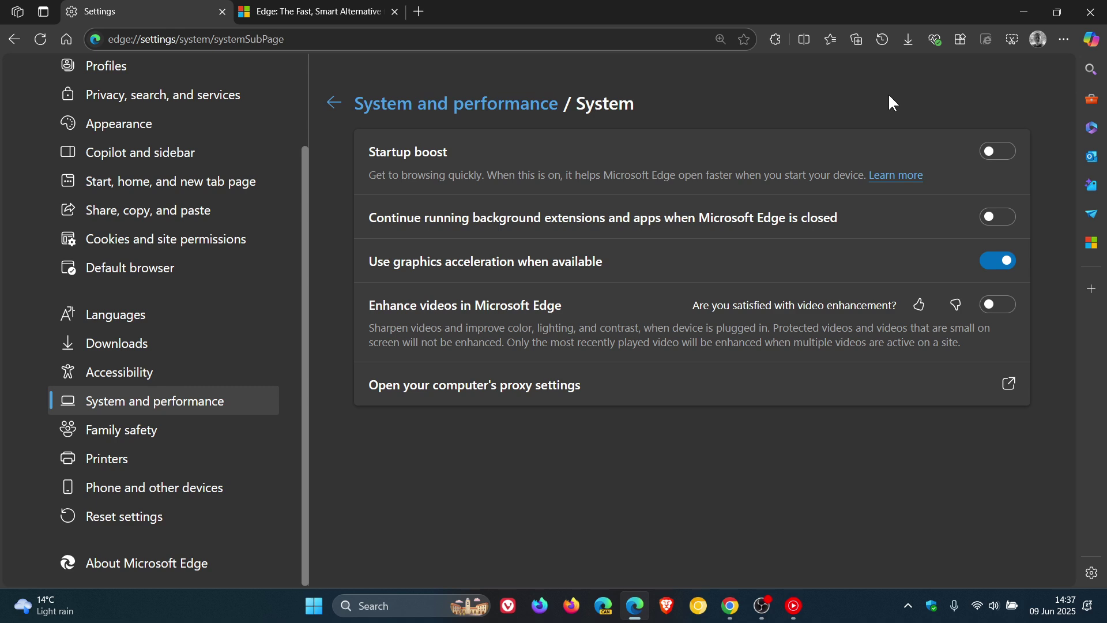
click(933, 38)
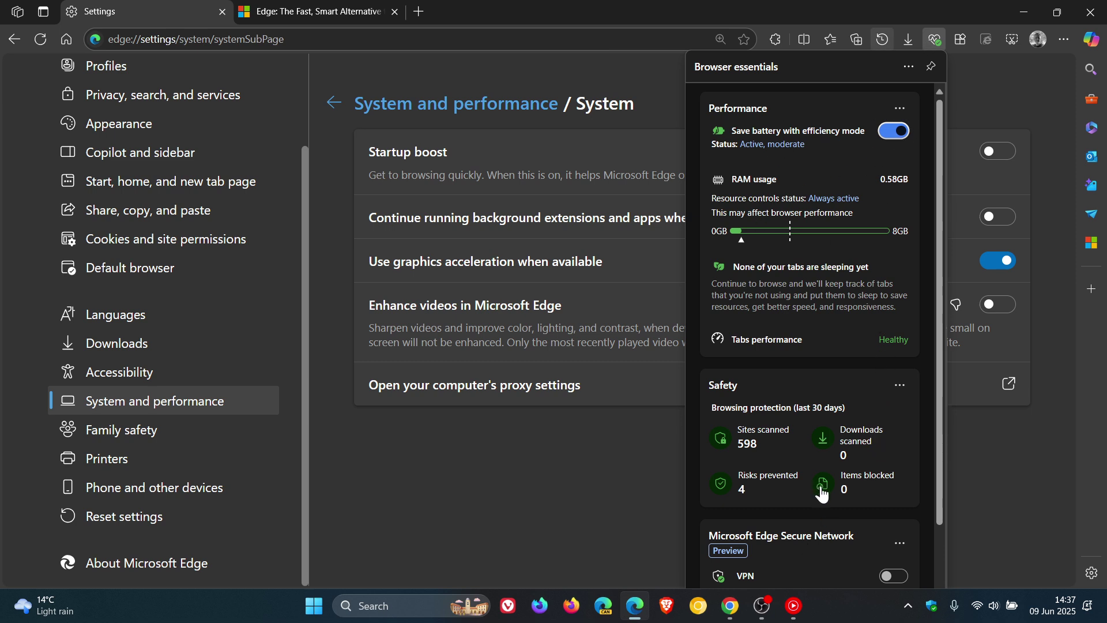
click(1025, 90)
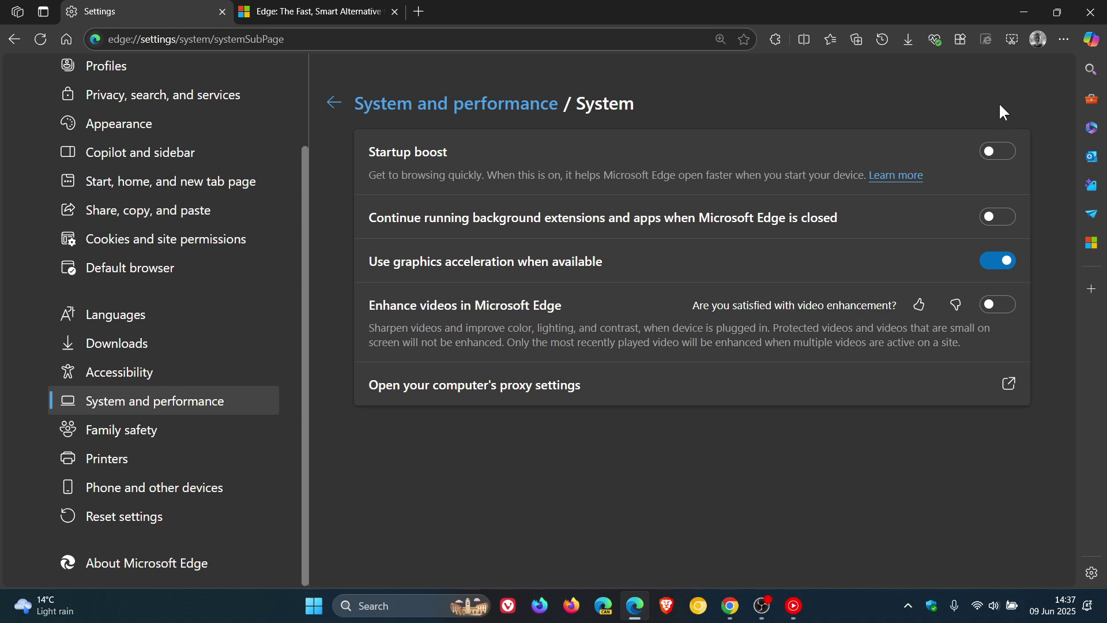
Load the MSN New tab page with the Home button, replacing the Settings page.
click(68, 35)
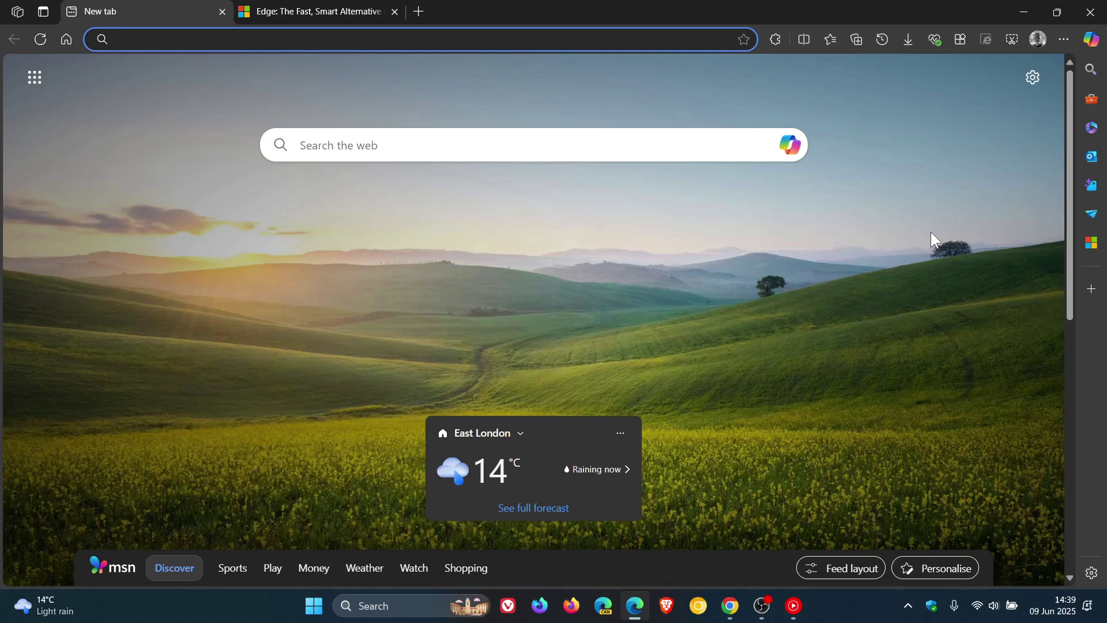
Show the installed extensions list: Highlighter, Microsoft Outlook and uBlock Origin.
click(776, 39)
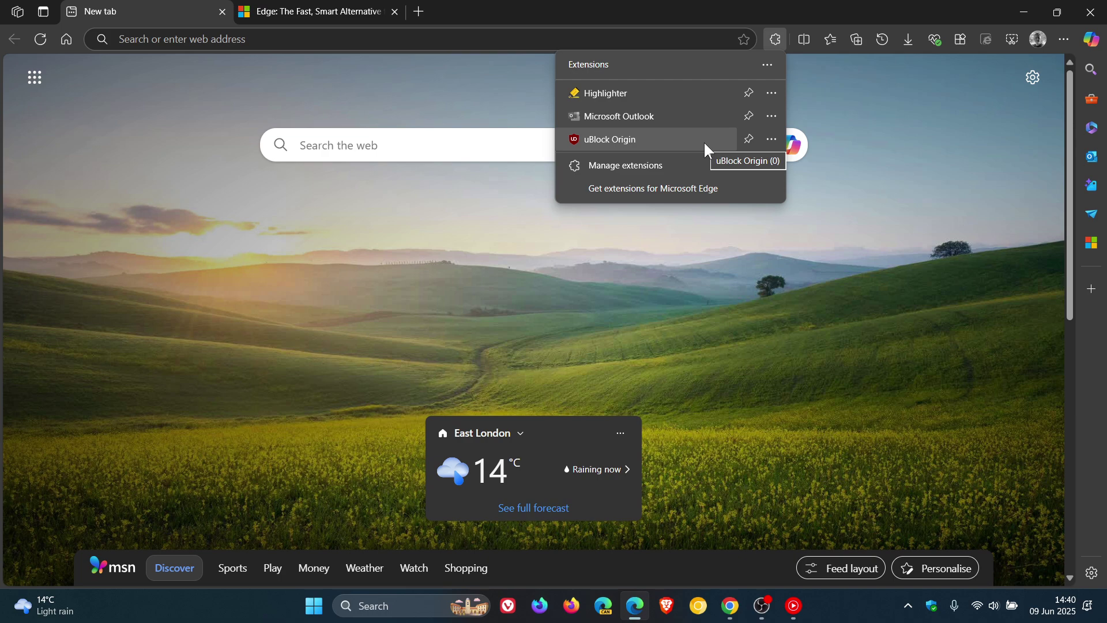
Close the extensions list, then open and close the Microsoft 365 apps launcher.
click(979, 172)
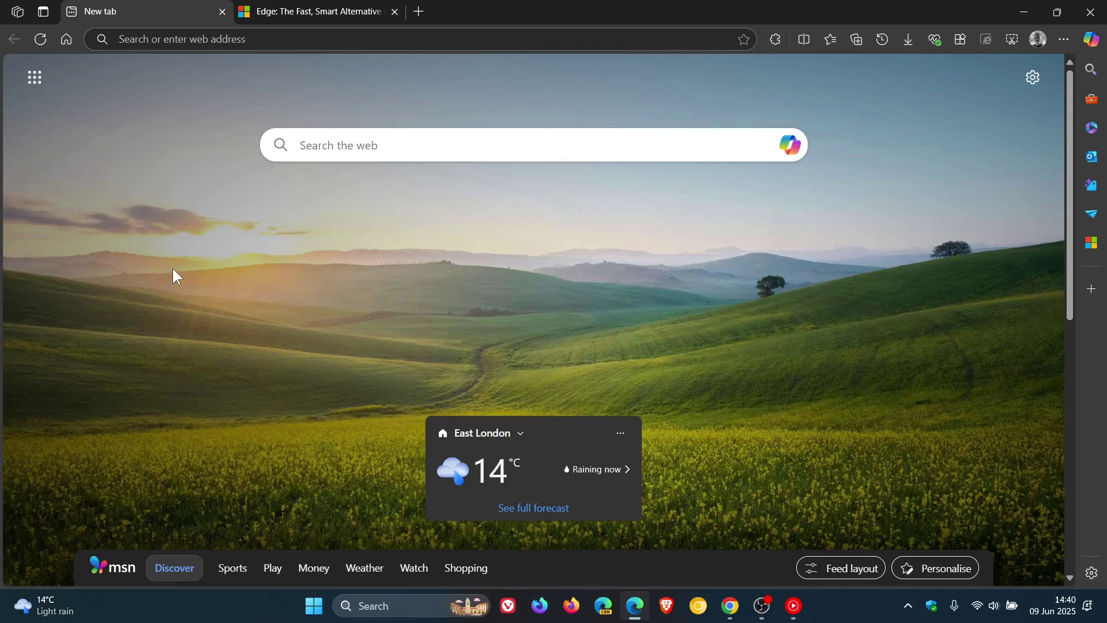
click(37, 84)
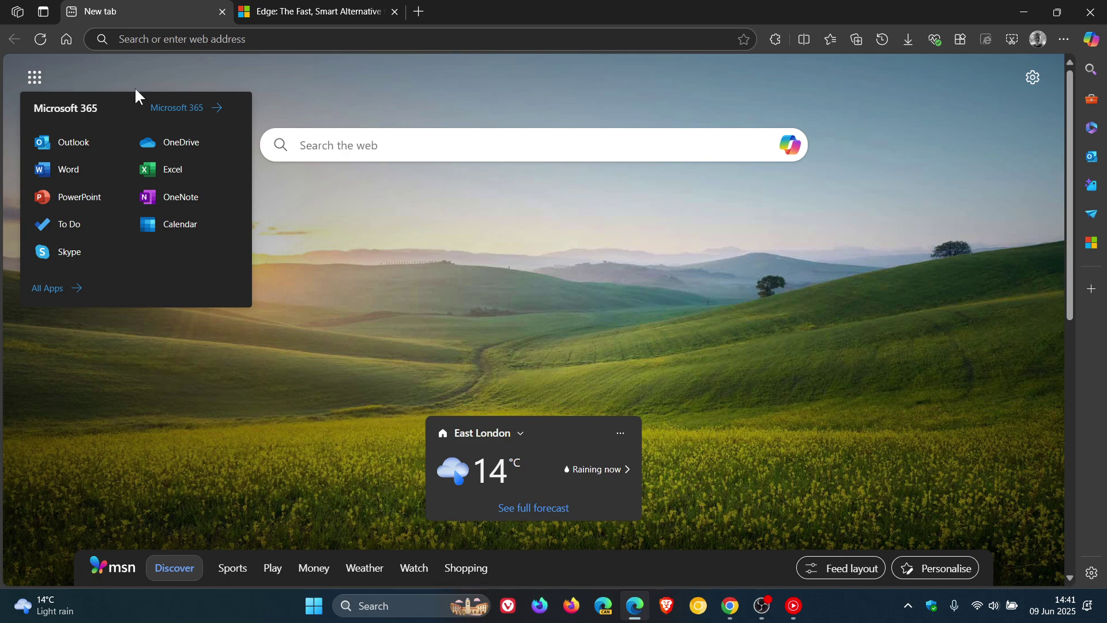
click(602, 90)
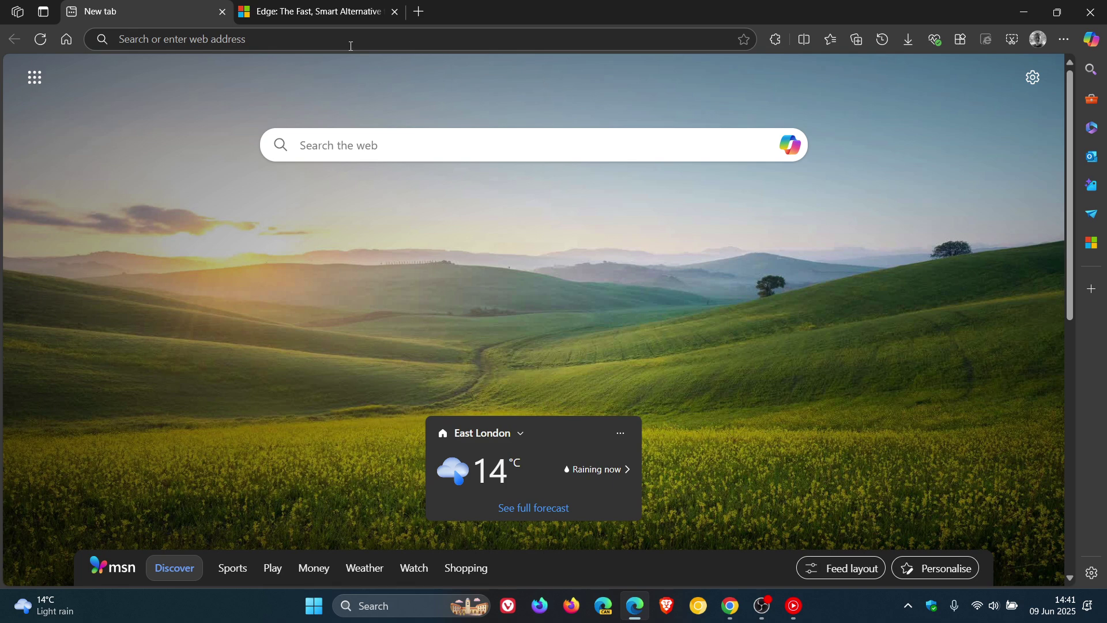
Switch to the Edge vs Chrome article tab and scroll up to its hero image.
click(323, 10)
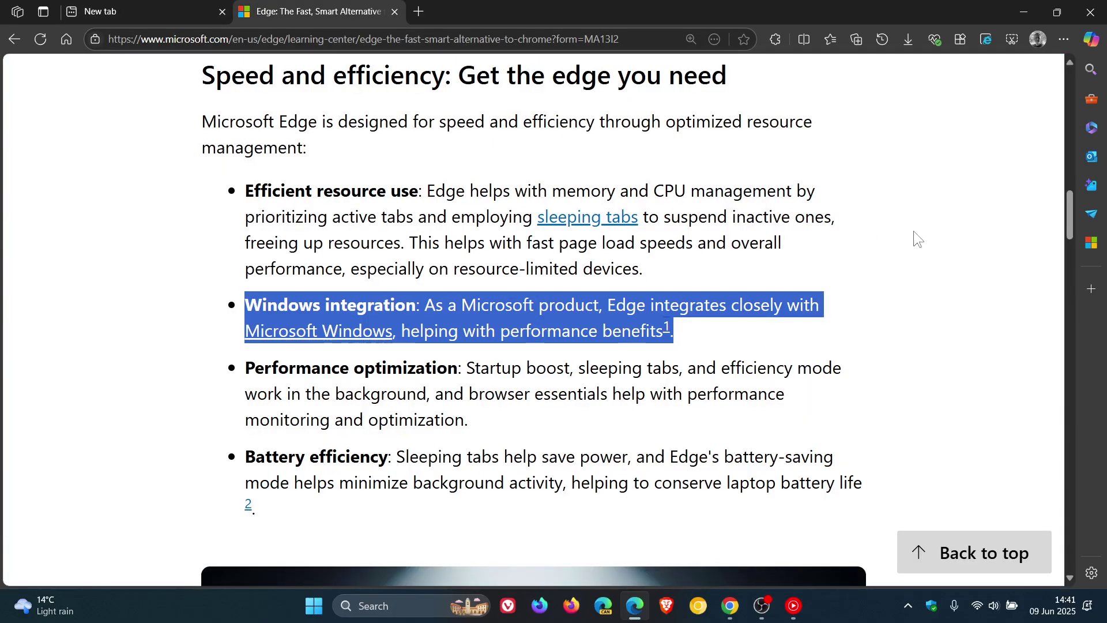
scroll(914, 231, up, 10)
scroll(916, 227, up, 6)
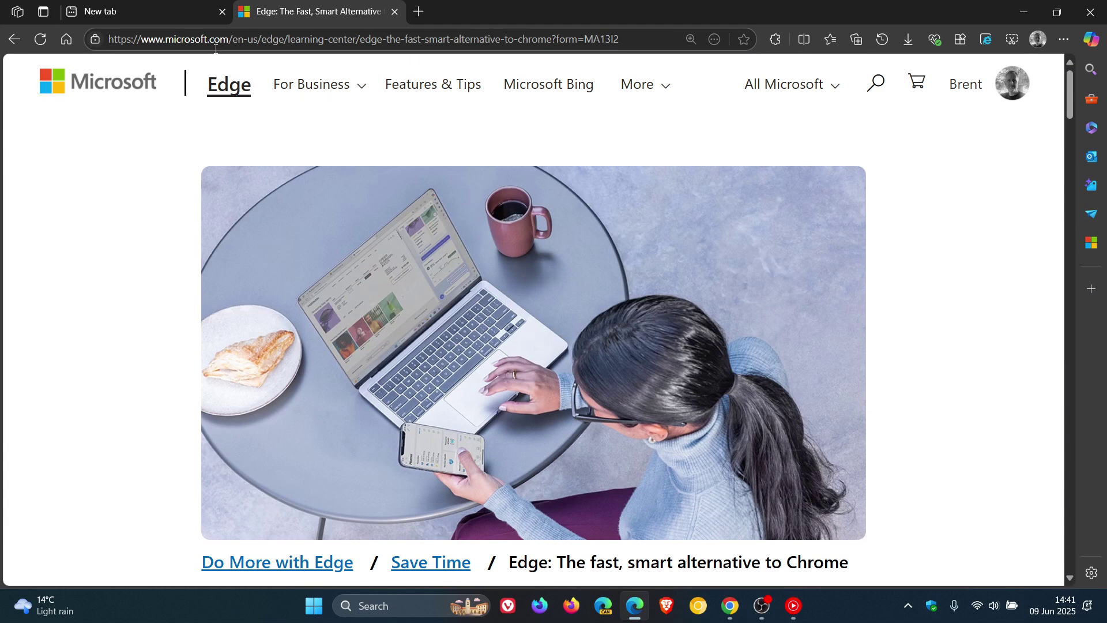
Switch back to the New tab page showing the East London weather card.
click(163, 11)
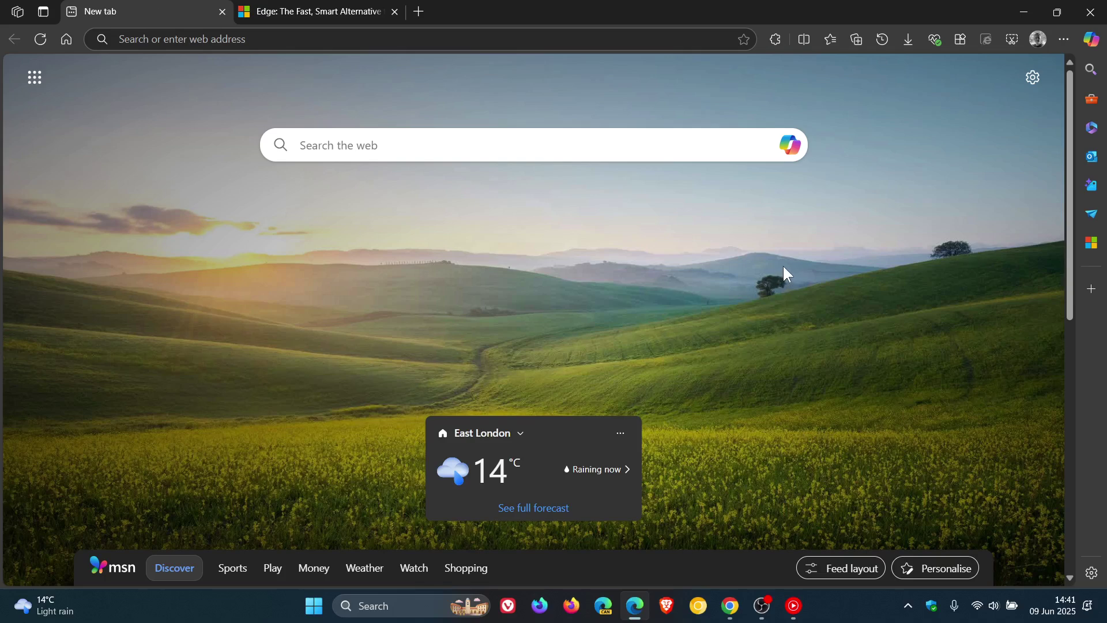